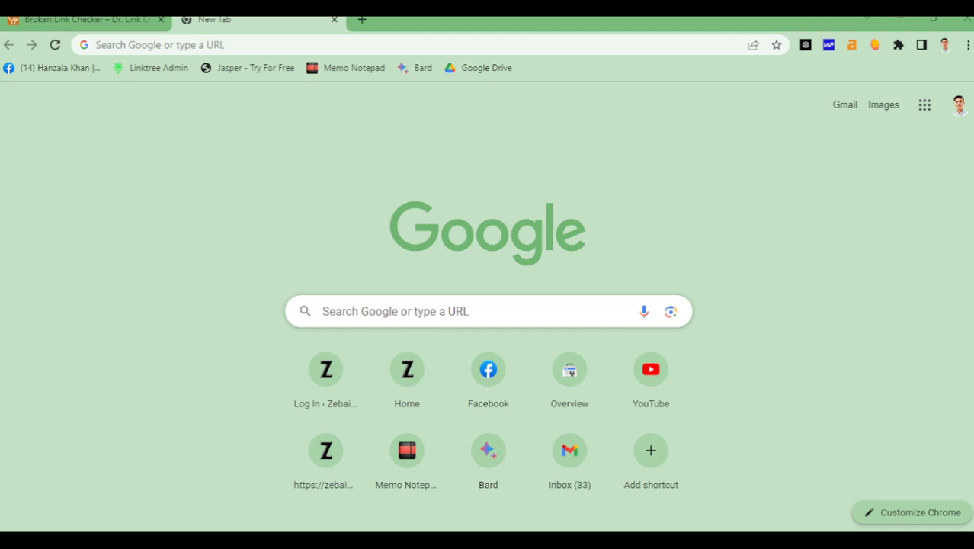
{"action": "left_click", "coordinate": [87, 20]}
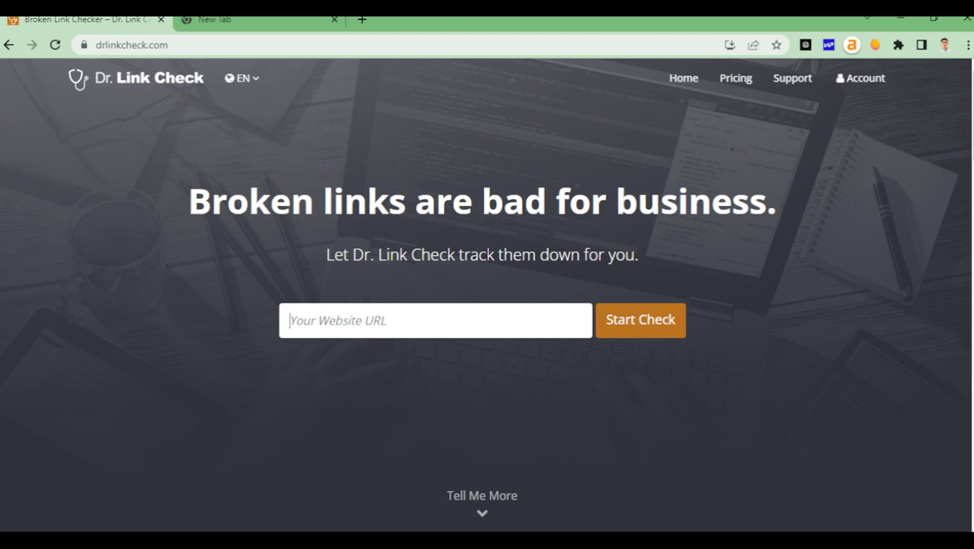
{"action": "key", "text": "ctrl+l"}
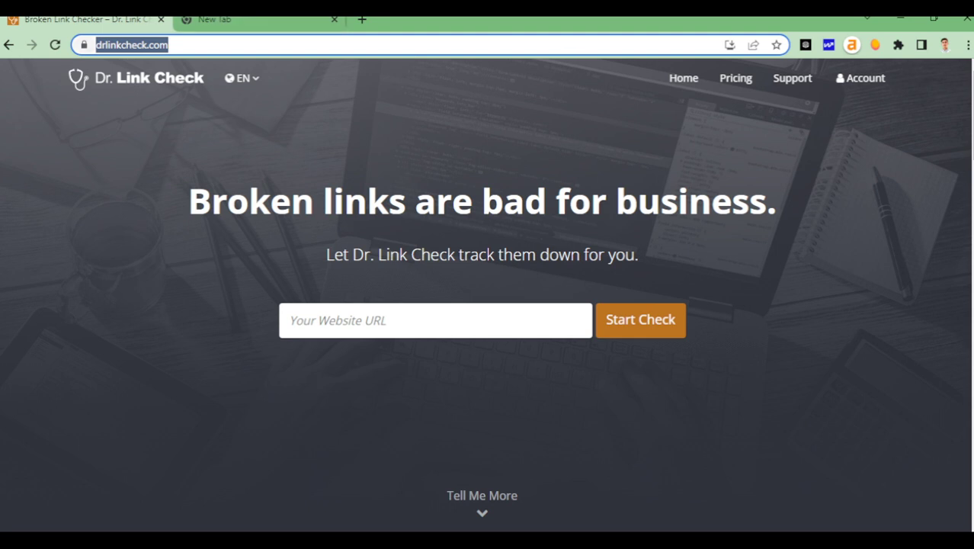
{"action": "key", "text": "End"}
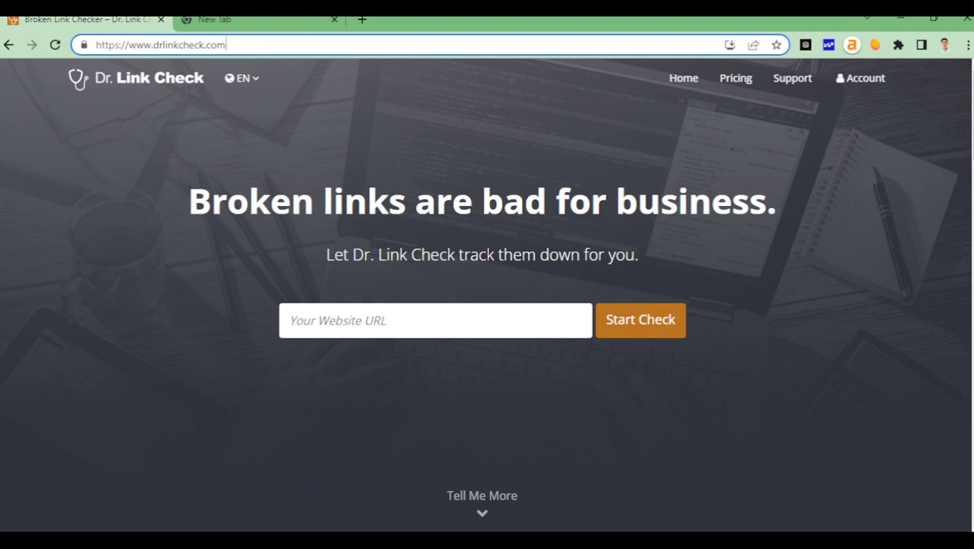
{"action": "left_click", "coordinate": [435, 321]}
{"action": "key", "text": "Down"}
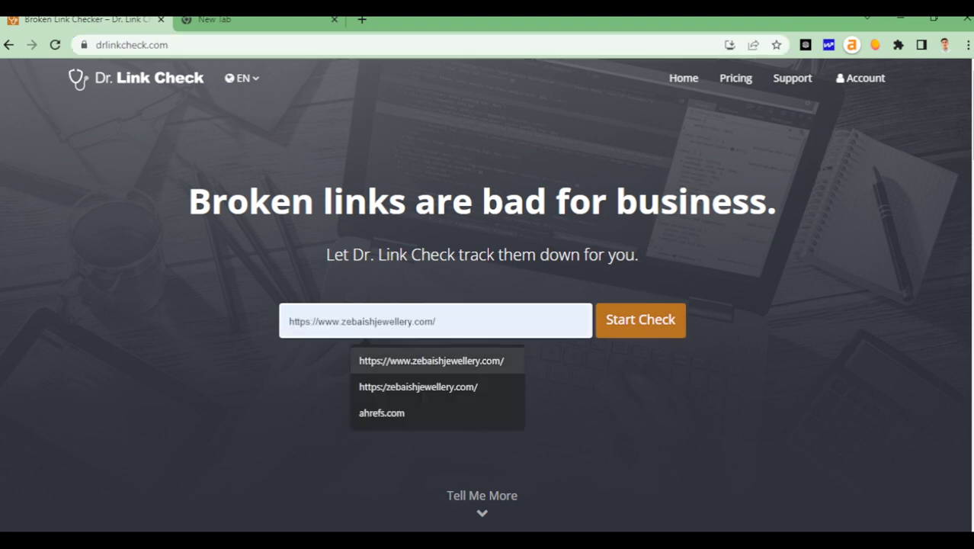
{"action": "key", "text": "Return"}
{"action": "left_click", "coordinate": [640, 321]}
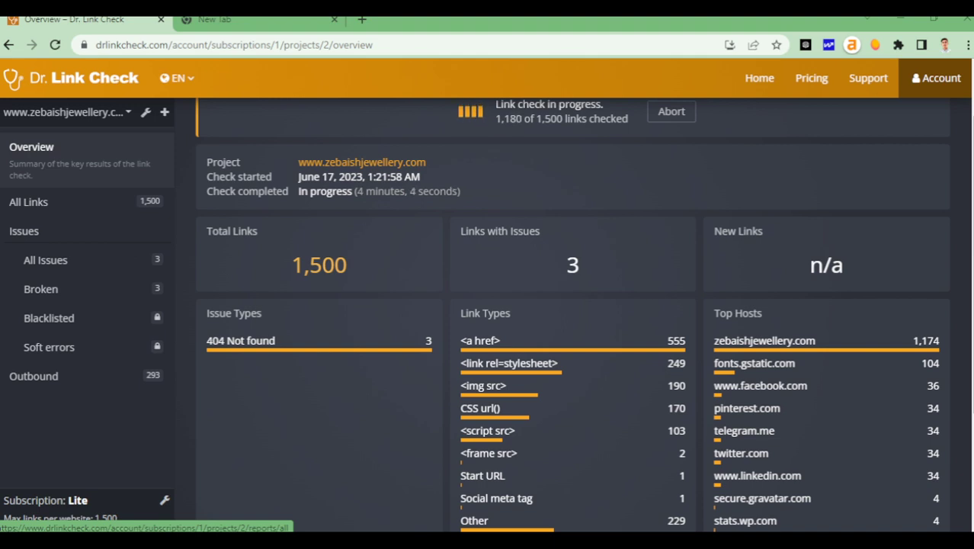
- Examine the project overview, covering total links, links with issues, link types, top hosts, redirects and the Dofollow/Nofollow split
{"action": "scroll", "coordinate": [305, 267], "scroll_direction": "down", "scroll_amount": 1}
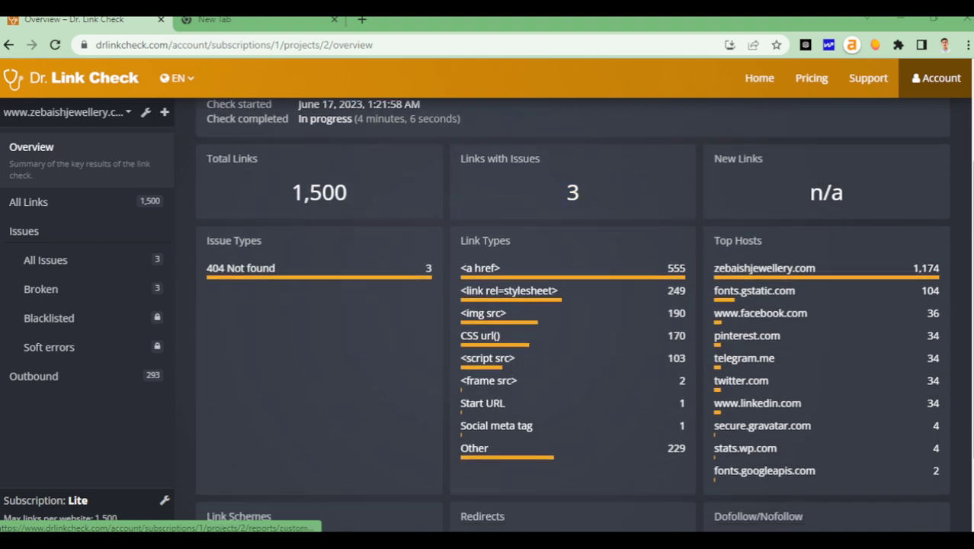
{"action": "scroll", "coordinate": [572, 264], "scroll_direction": "up", "scroll_amount": 1}
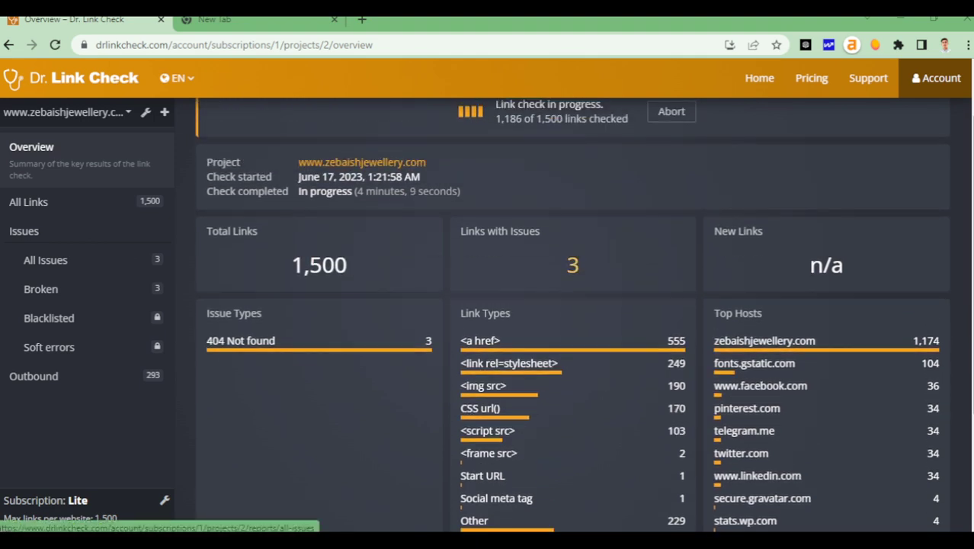
{"action": "scroll", "coordinate": [573, 265], "scroll_direction": "down", "scroll_amount": 1}
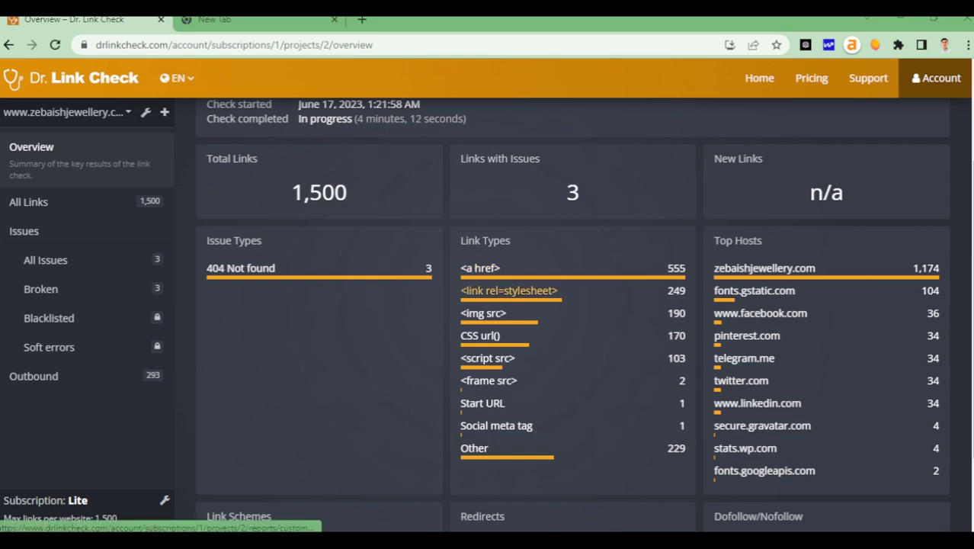
{"action": "scroll", "coordinate": [503, 290], "scroll_direction": "down", "scroll_amount": 1}
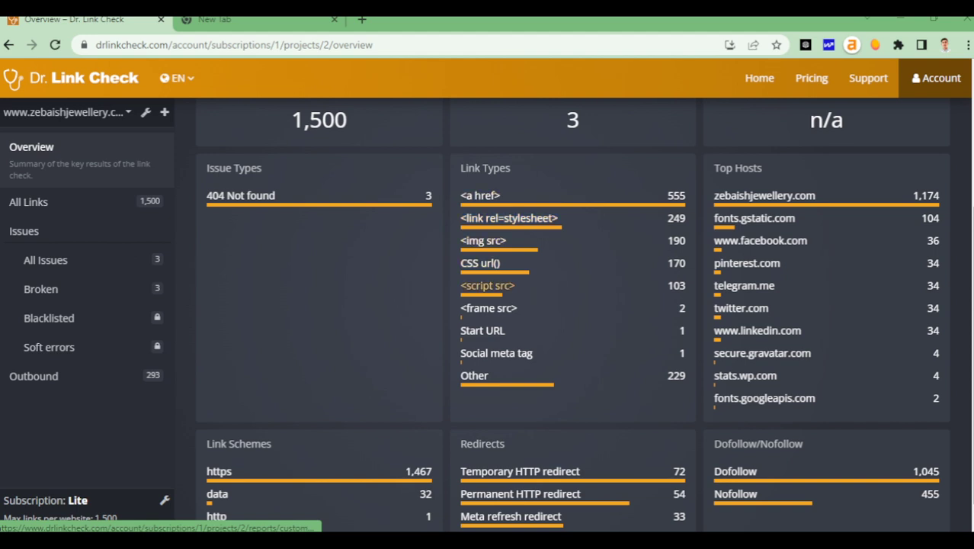
{"action": "scroll", "coordinate": [484, 327], "scroll_direction": "up", "scroll_amount": 3}
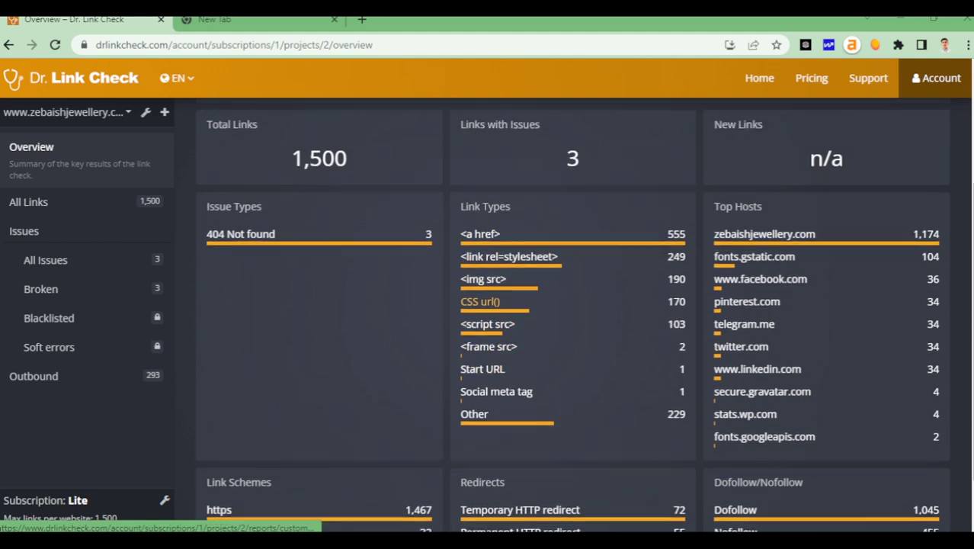
{"action": "scroll", "coordinate": [484, 412], "scroll_direction": "down", "scroll_amount": 3}
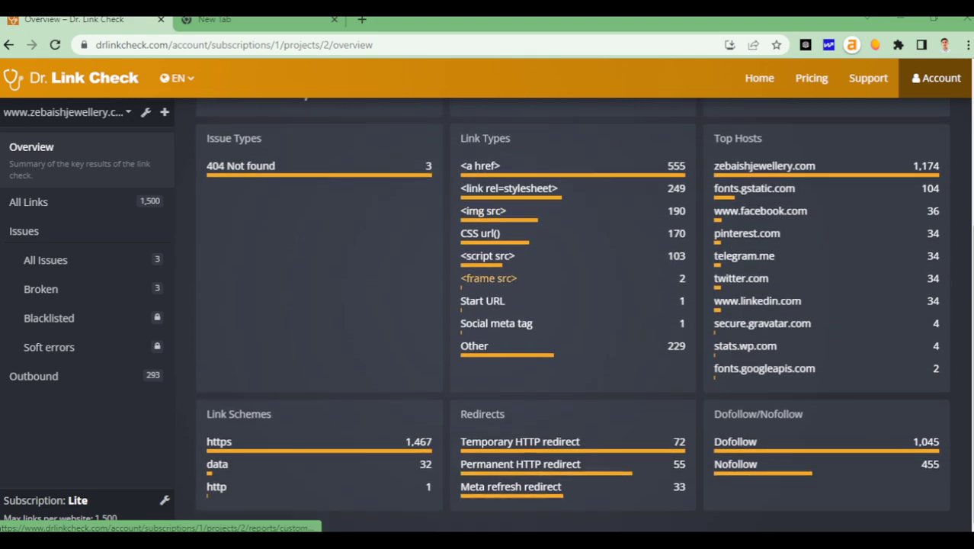
{"action": "scroll", "coordinate": [483, 495], "scroll_direction": "up", "scroll_amount": 4}
{"action": "scroll", "coordinate": [572, 299], "scroll_direction": "down", "scroll_amount": 3}
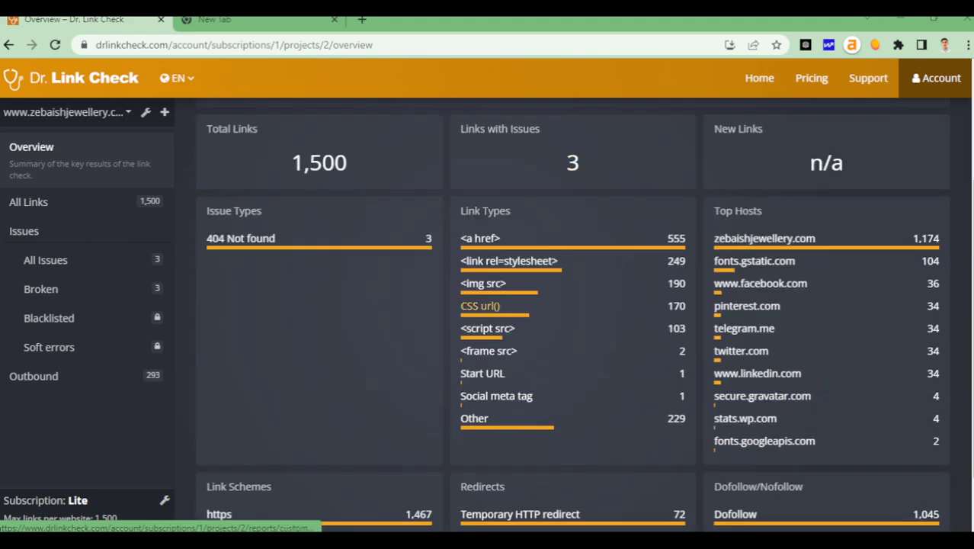
{"action": "scroll", "coordinate": [762, 164], "scroll_direction": "down", "scroll_amount": 2}
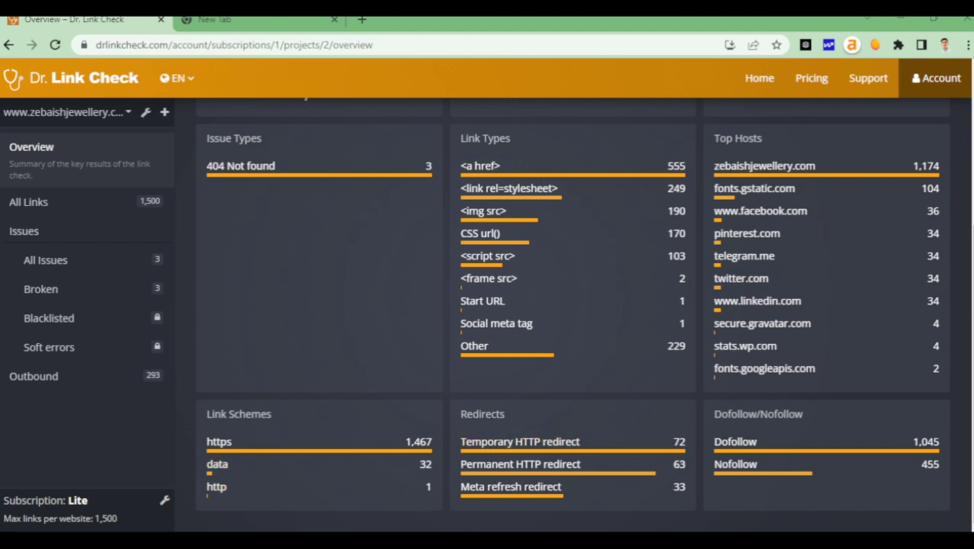
{"action": "left_click_drag", "start_coordinate": [805, 414], "coordinate": [731, 415]}
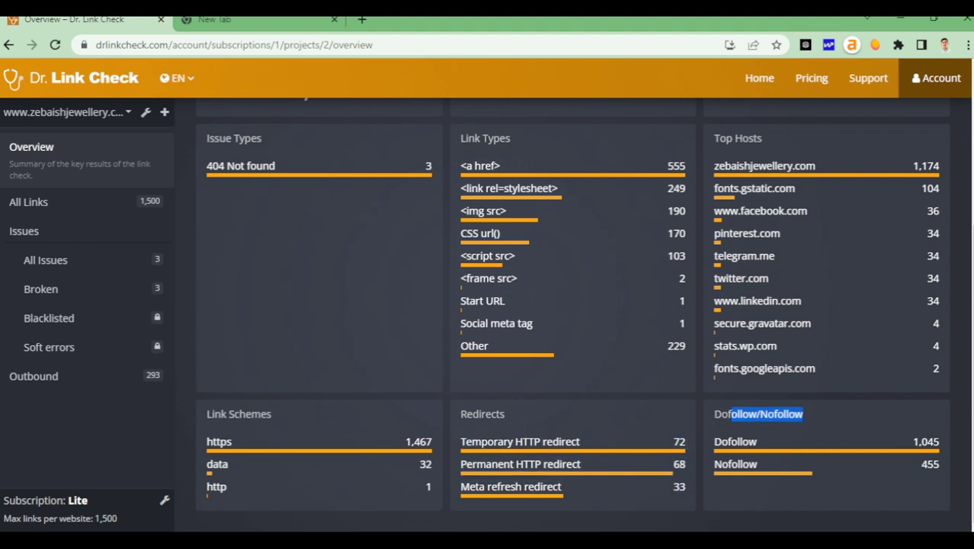
- Switch to the YouTube channel window and look through its videos and playlists for SEO tutorials, including the dofollow and nofollow one
{"action": "key", "text": "alt+Tab"}
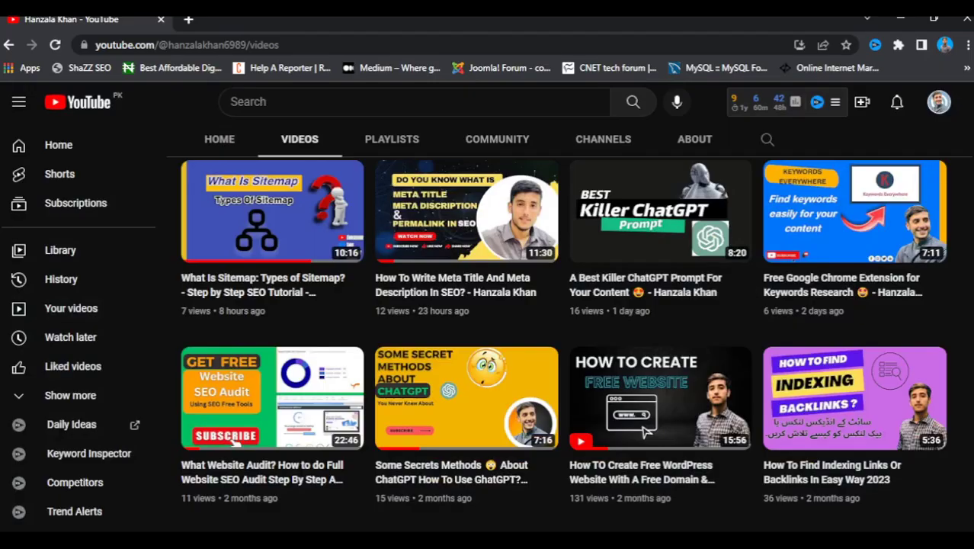
{"action": "scroll", "coordinate": [229, 305], "scroll_direction": "down", "scroll_amount": 3}
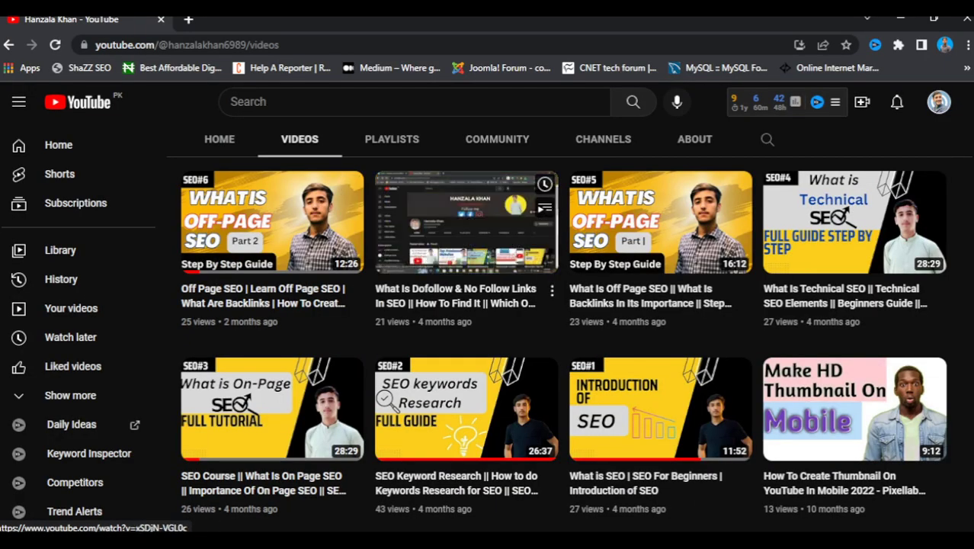
{"action": "scroll", "coordinate": [466, 228], "scroll_direction": "down", "scroll_amount": 1}
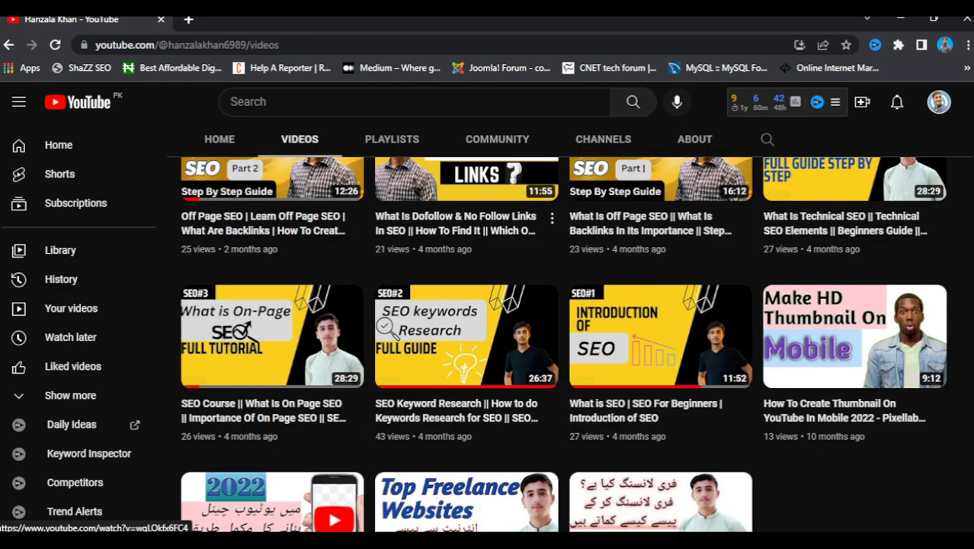
{"action": "scroll", "coordinate": [466, 228], "scroll_direction": "up", "scroll_amount": 3}
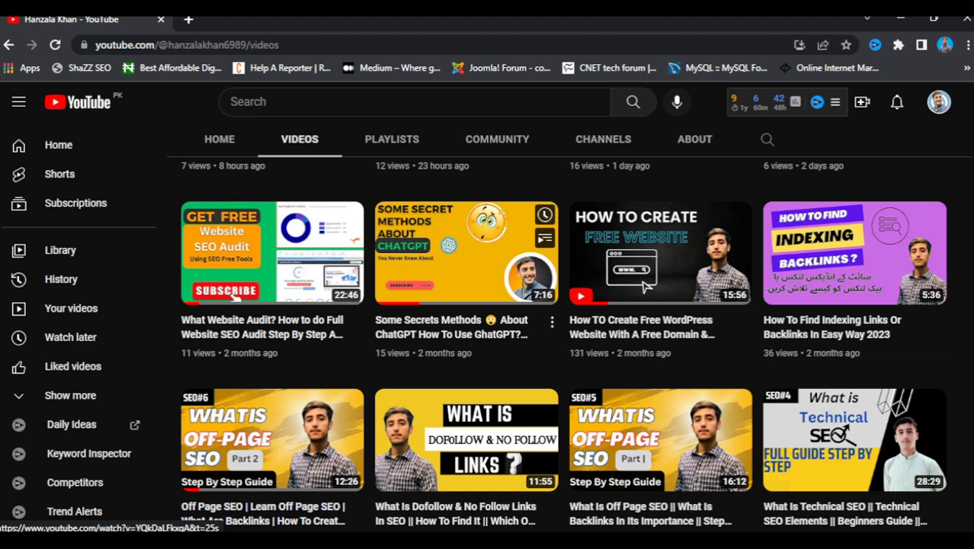
{"action": "left_click", "coordinate": [392, 138]}
{"action": "scroll", "coordinate": [487, 305], "scroll_direction": "up", "scroll_amount": 1}
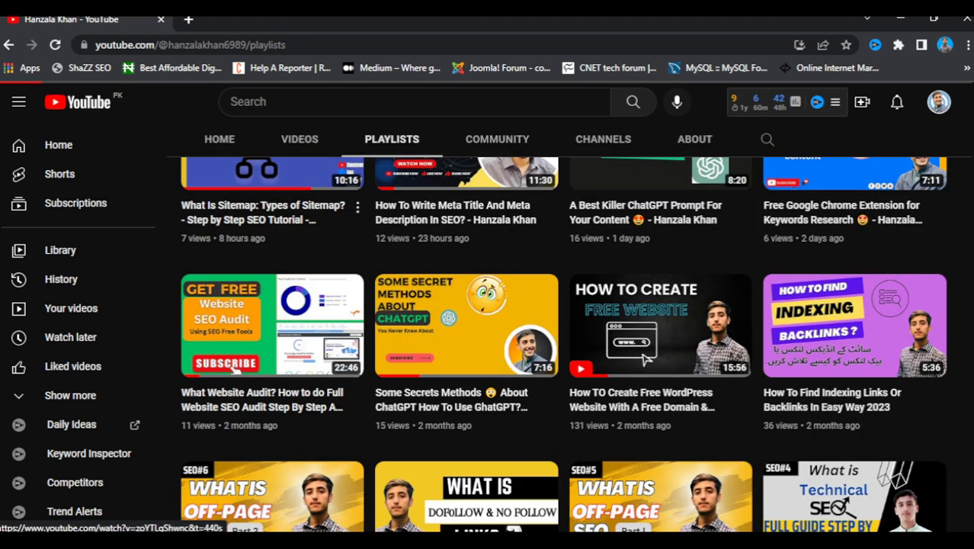
{"action": "scroll", "coordinate": [564, 343], "scroll_direction": "down", "scroll_amount": 3}
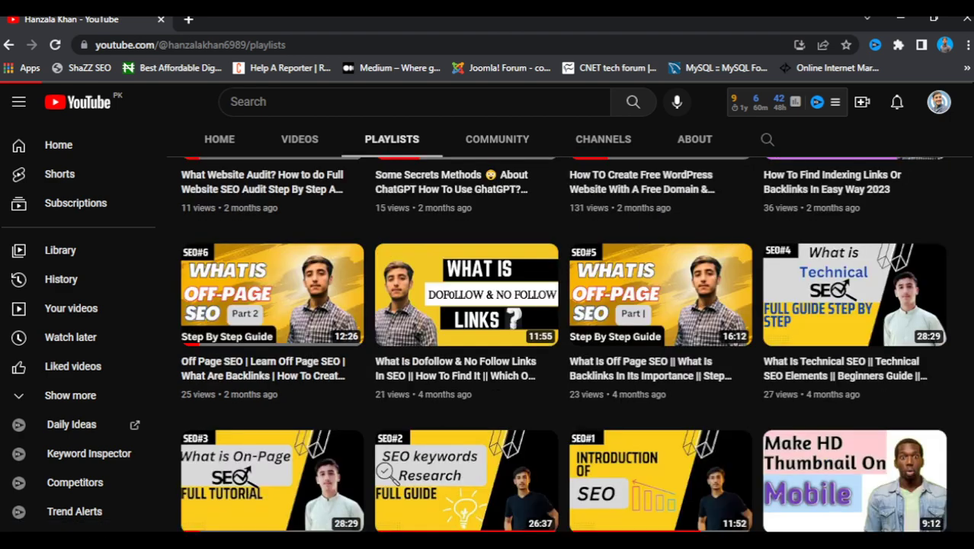
{"action": "scroll", "coordinate": [564, 343], "scroll_direction": "up", "scroll_amount": 5}
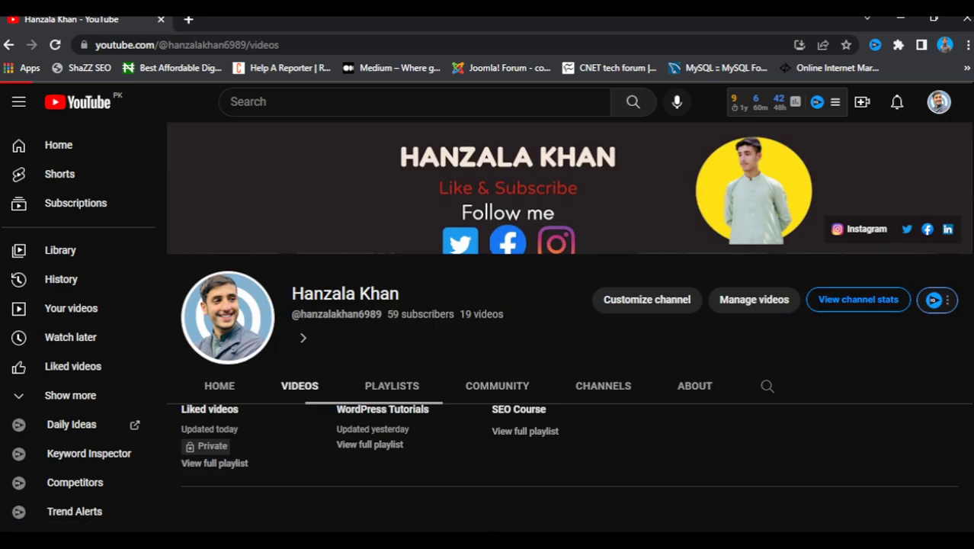
- Return to the Dr. Link Check window and open the report of links with the 404 Not found issue
{"action": "mouse_move", "coordinate": [610, 543]}
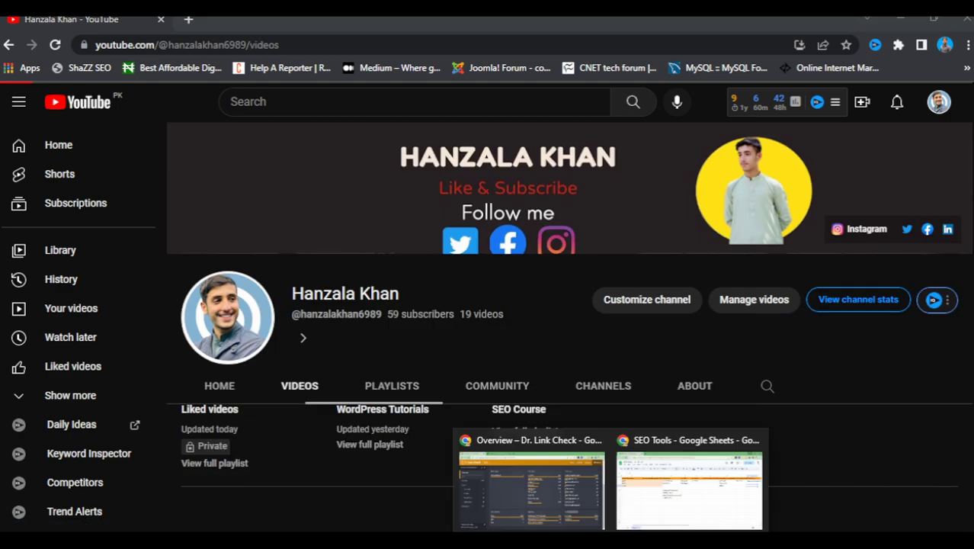
{"action": "left_click", "coordinate": [531, 487]}
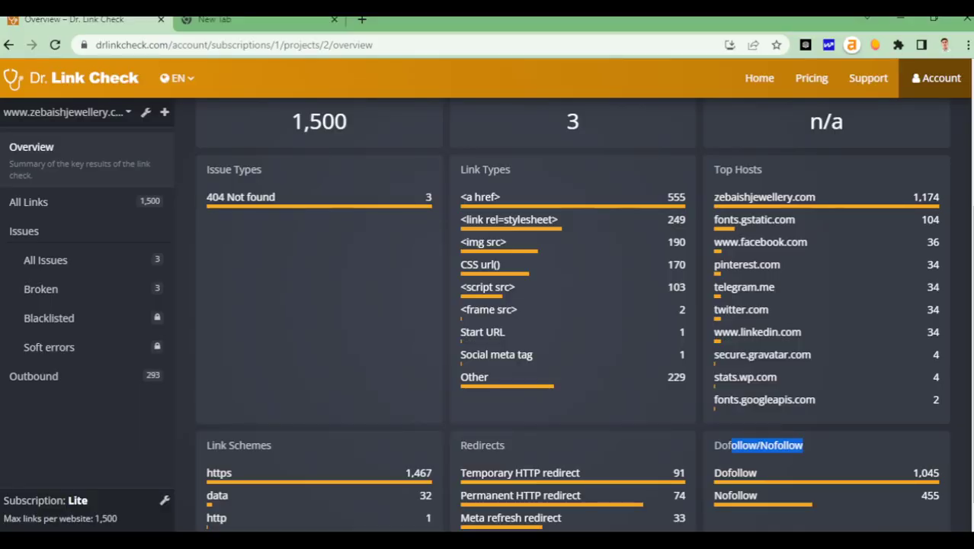
{"action": "scroll", "coordinate": [571, 320], "scroll_direction": "up", "scroll_amount": 3}
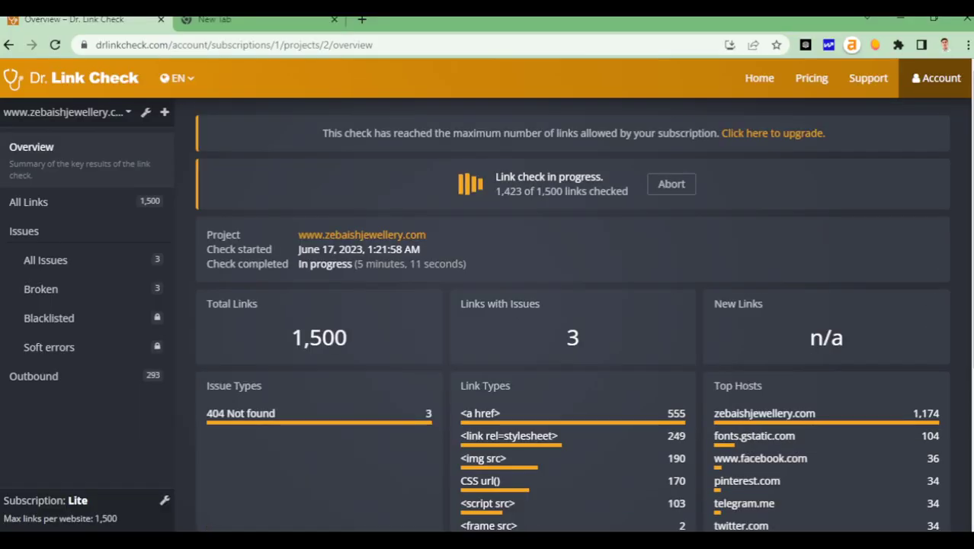
{"action": "scroll", "coordinate": [572, 320], "scroll_direction": "down", "scroll_amount": 2}
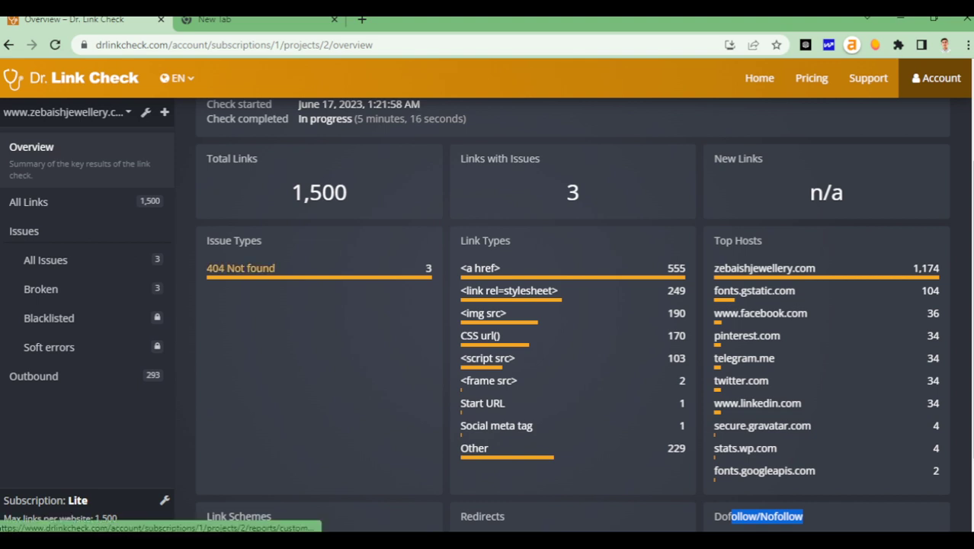
{"action": "left_click", "coordinate": [240, 268]}
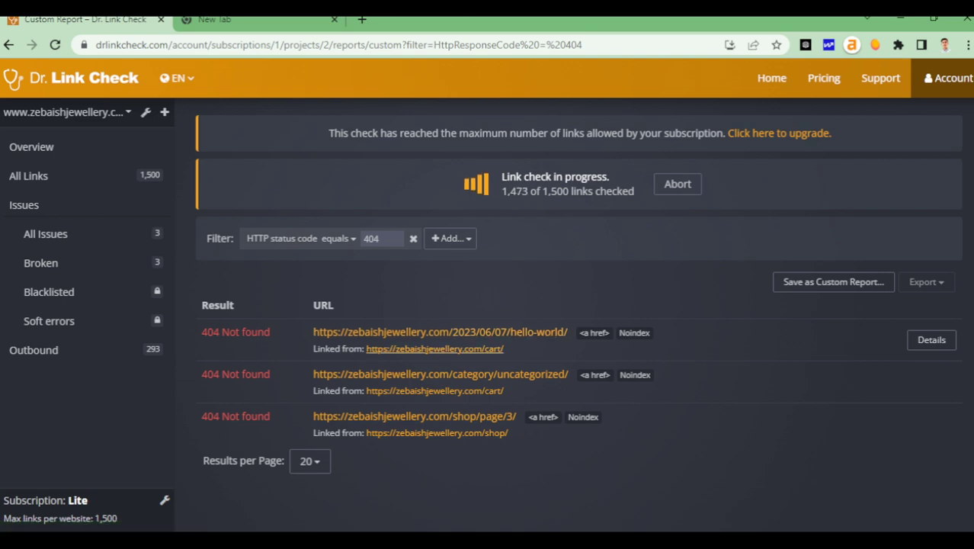
- Open the broken hello-world and category/uncategorized links in separate tabs, check the hello-world page, and return to the 404 report
{"action": "left_click", "coordinate": [435, 349]}
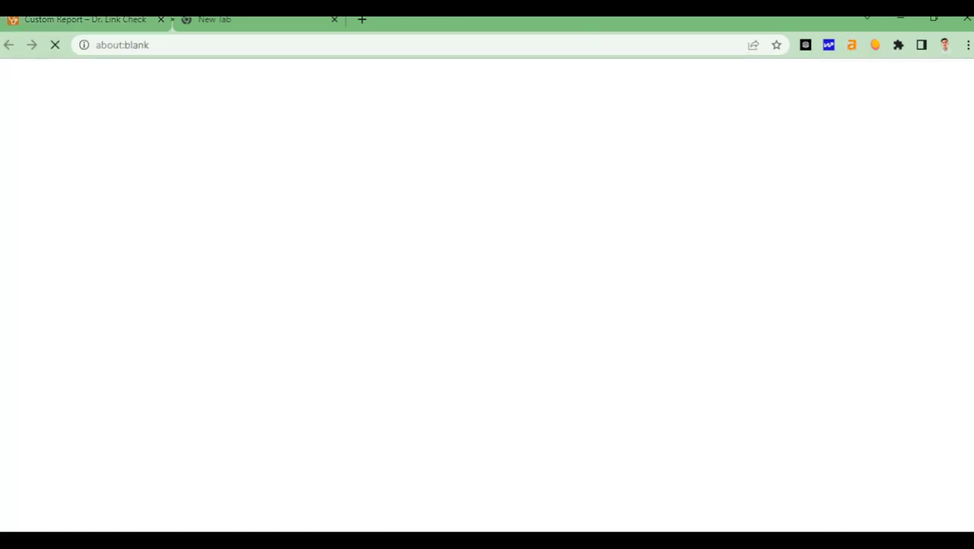
{"action": "left_click", "coordinate": [96, 20]}
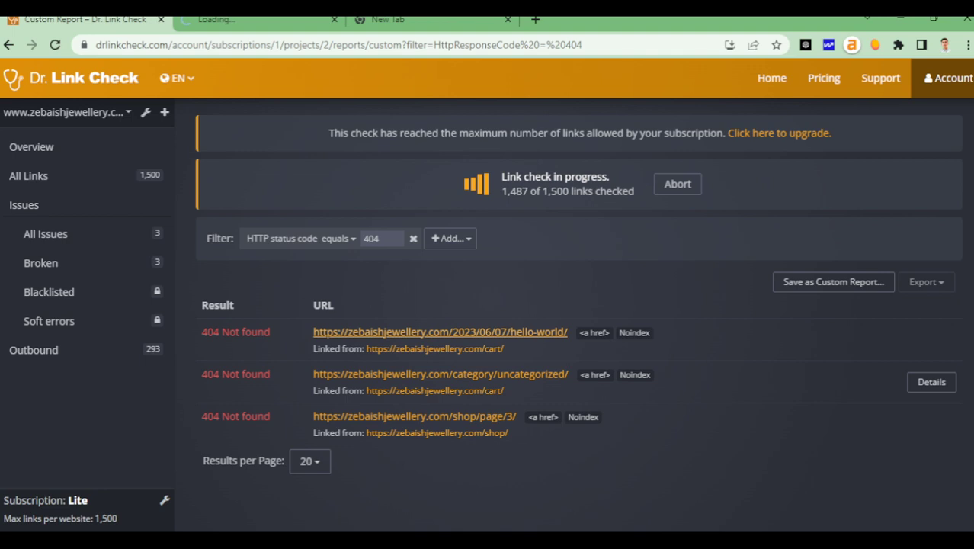
{"action": "left_click", "coordinate": [440, 374], "text": "ctrl"}
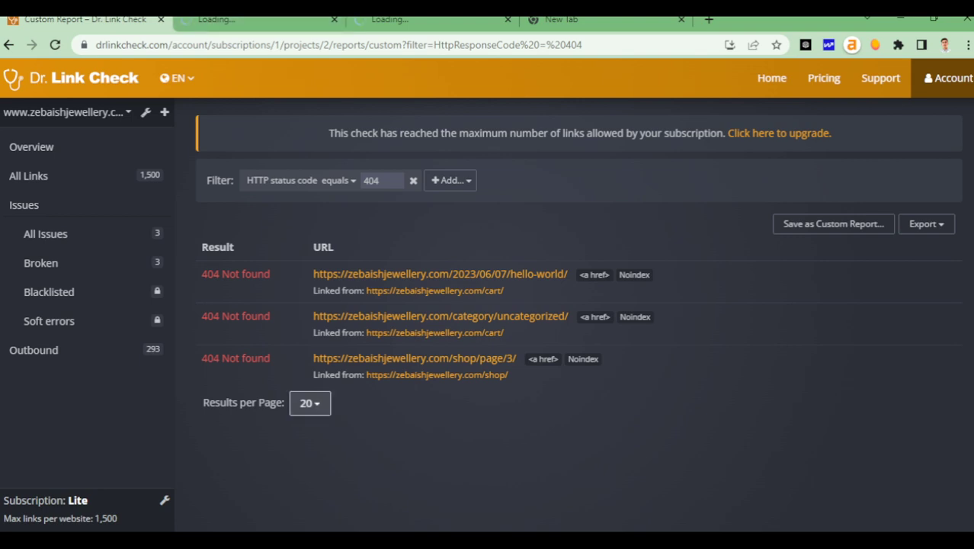
{"action": "left_click", "coordinate": [311, 403]}
{"action": "left_click", "coordinate": [310, 403]}
{"action": "left_click", "coordinate": [404, 21]}
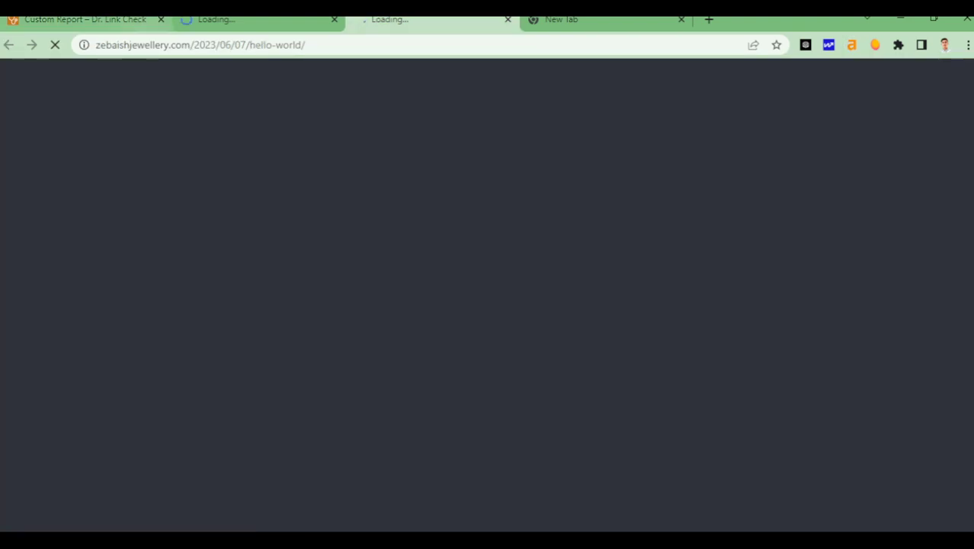
{"action": "key", "text": "ctrl+shift+Tab"}
{"action": "key", "text": "ctrl+shift+Tab"}
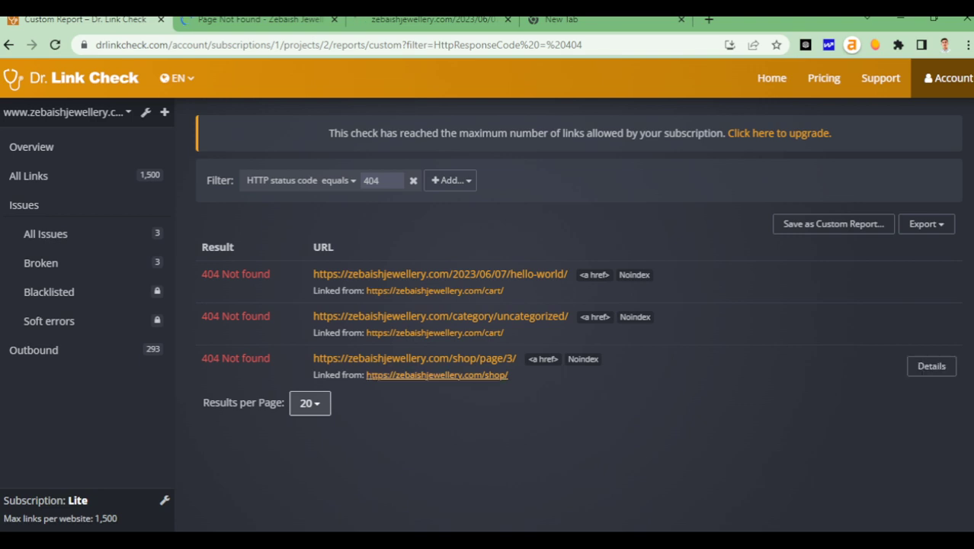
- Go back to the project overview and review the summary of the link check
{"action": "left_click", "coordinate": [31, 147]}
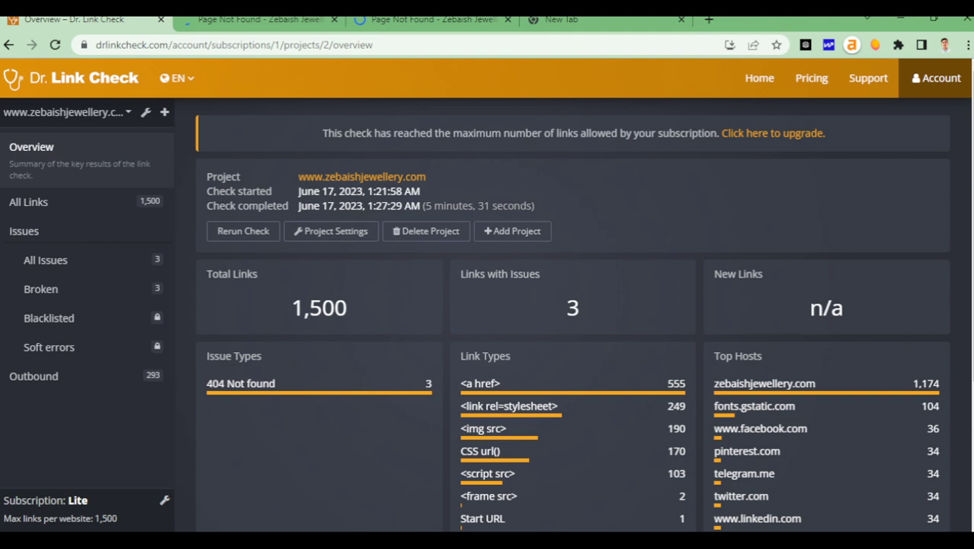
{"action": "scroll", "coordinate": [28, 201], "scroll_direction": "down", "scroll_amount": 2}
{"action": "scroll", "coordinate": [29, 201], "scroll_direction": "up", "scroll_amount": 1}
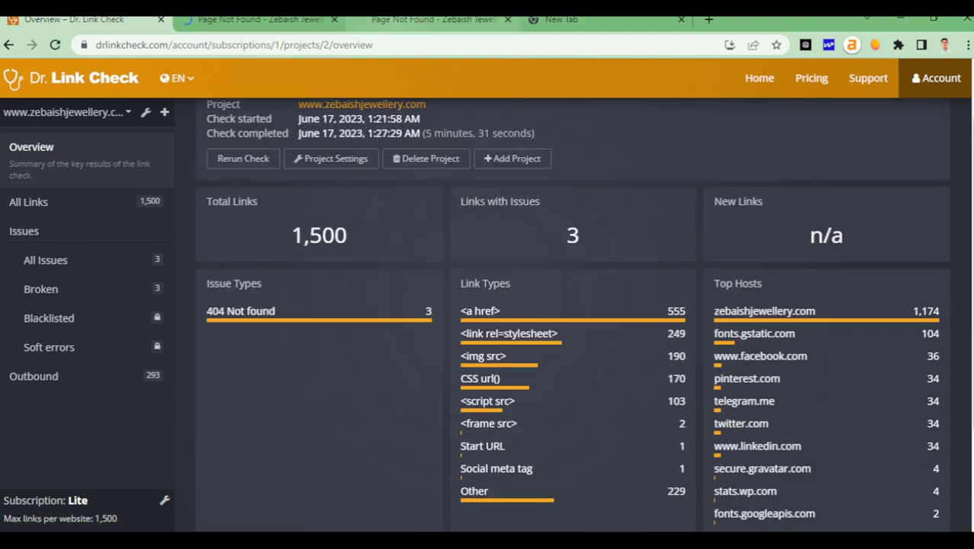
- Check the opened hello-world and category/uncategorized pages, and return to the Dr. Link Check project overview
{"action": "left_click", "coordinate": [427, 20]}
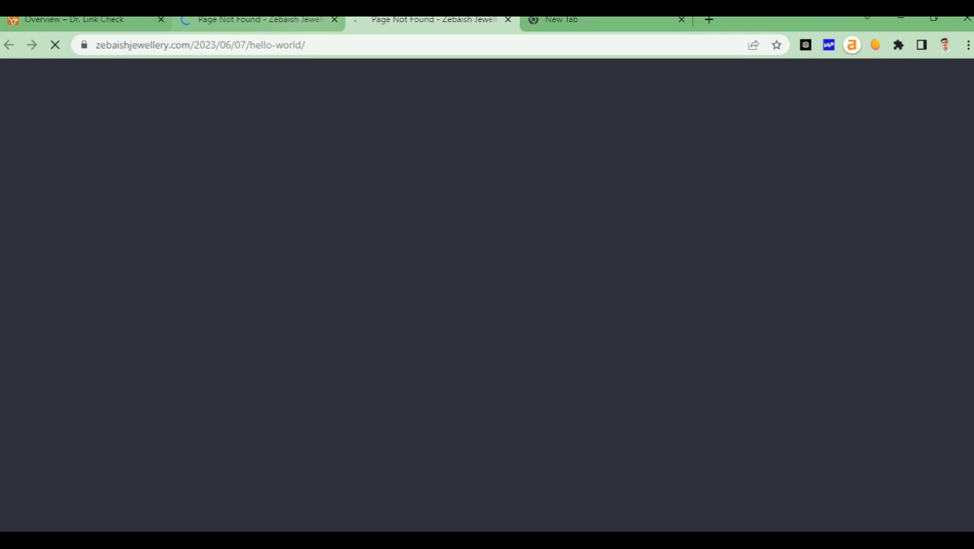
{"action": "left_click", "coordinate": [263, 20]}
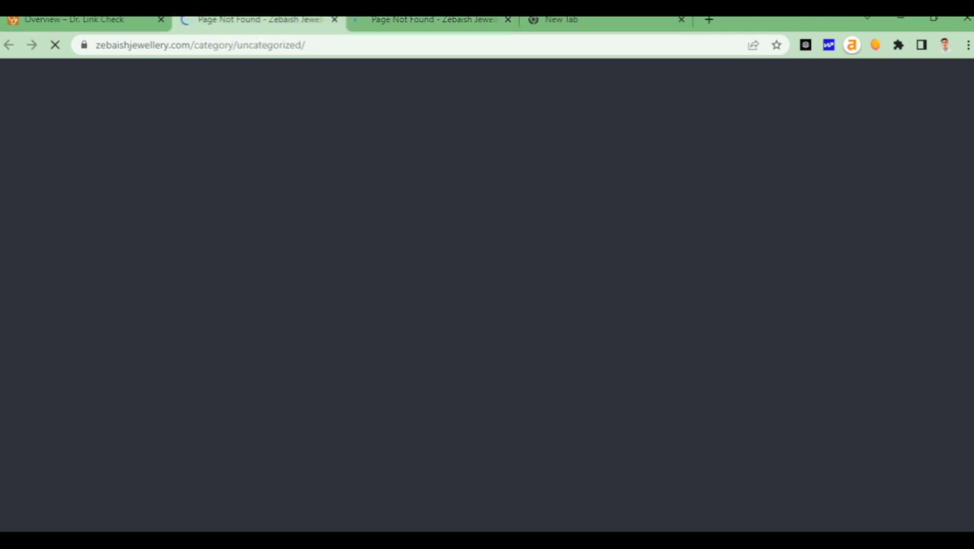
{"action": "left_click", "coordinate": [75, 19]}
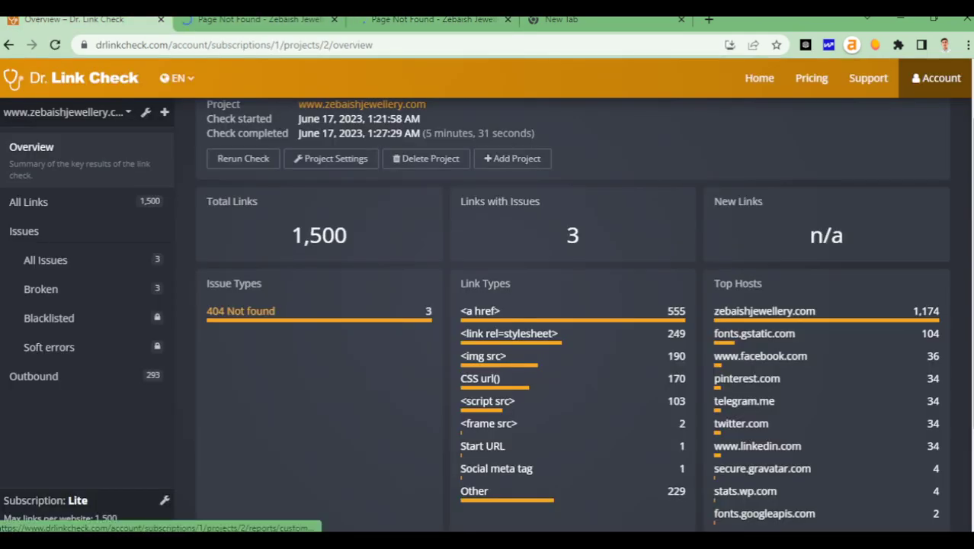
- Open the report of 404 Not found links, recheck the two broken pages in their tabs, and return to the report
{"action": "left_click", "coordinate": [241, 310]}
{"action": "left_click", "coordinate": [259, 20]}
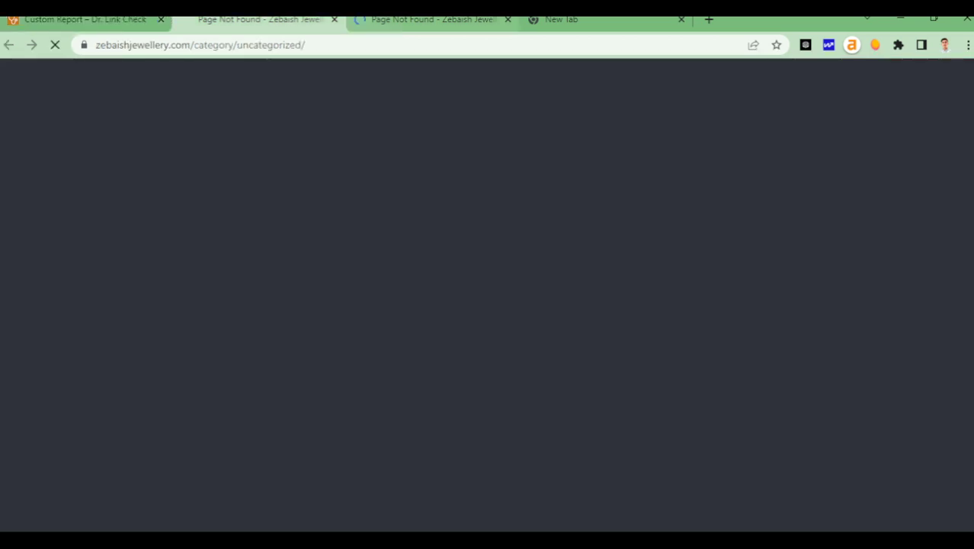
{"action": "key", "text": "ctrl+Tab"}
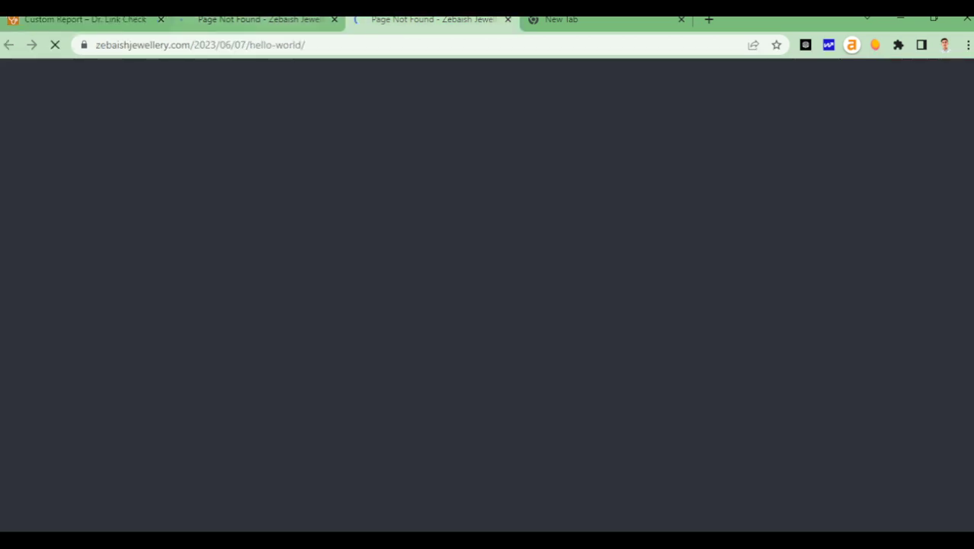
{"action": "left_click", "coordinate": [84, 20]}
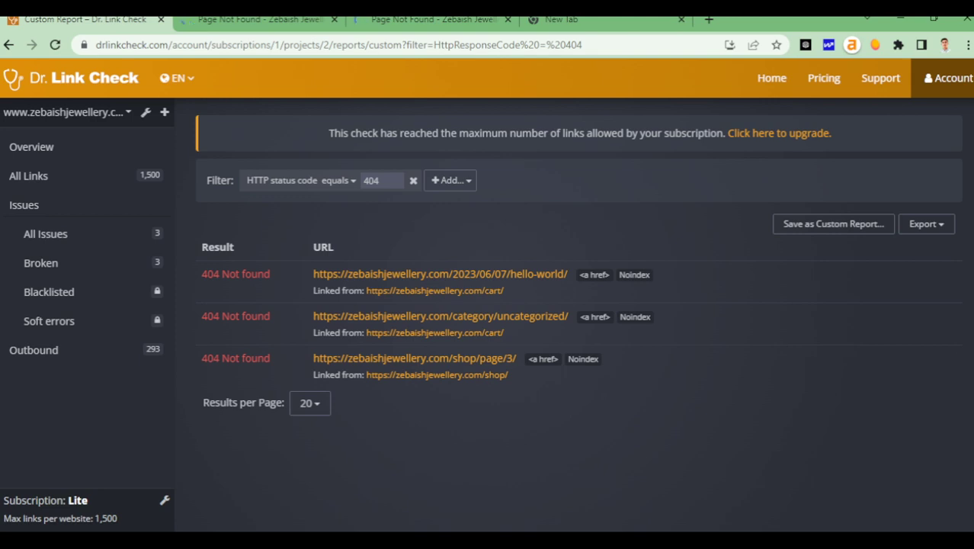
- Reopen the project overview and examine its issue types, link types, top hosts, link schemes, redirects and dofollow/nofollow sections
{"action": "left_click", "coordinate": [31, 147]}
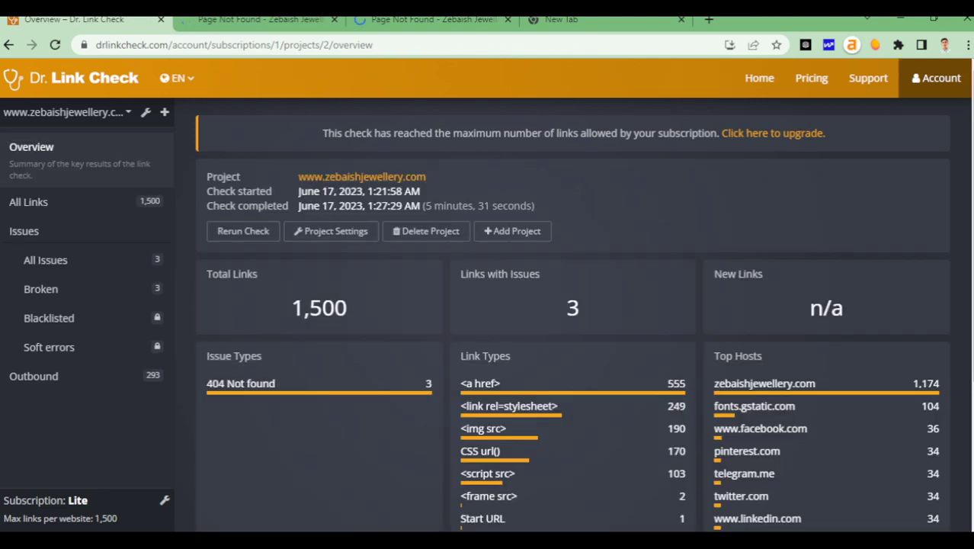
{"action": "scroll", "coordinate": [571, 343], "scroll_direction": "down", "scroll_amount": 2}
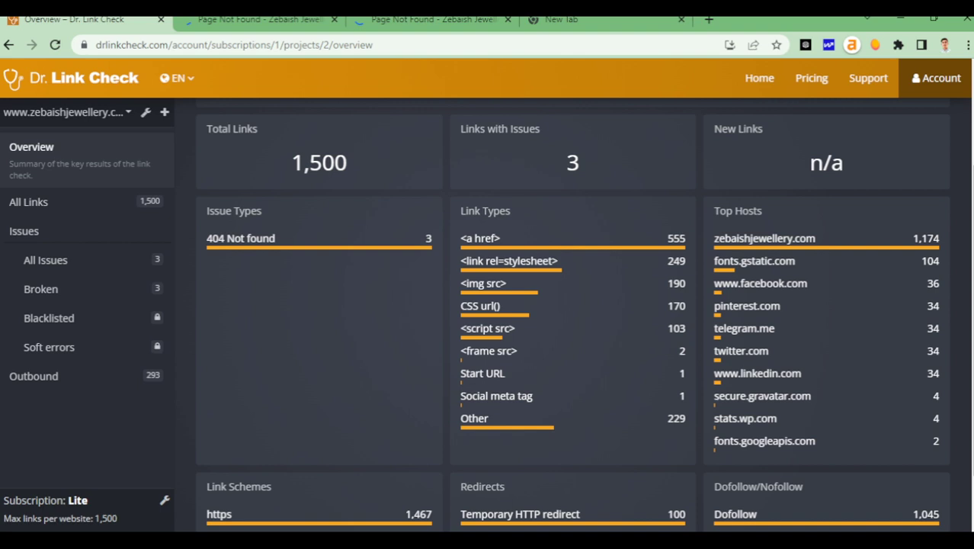
{"action": "scroll", "coordinate": [520, 464], "scroll_direction": "down", "scroll_amount": 1}
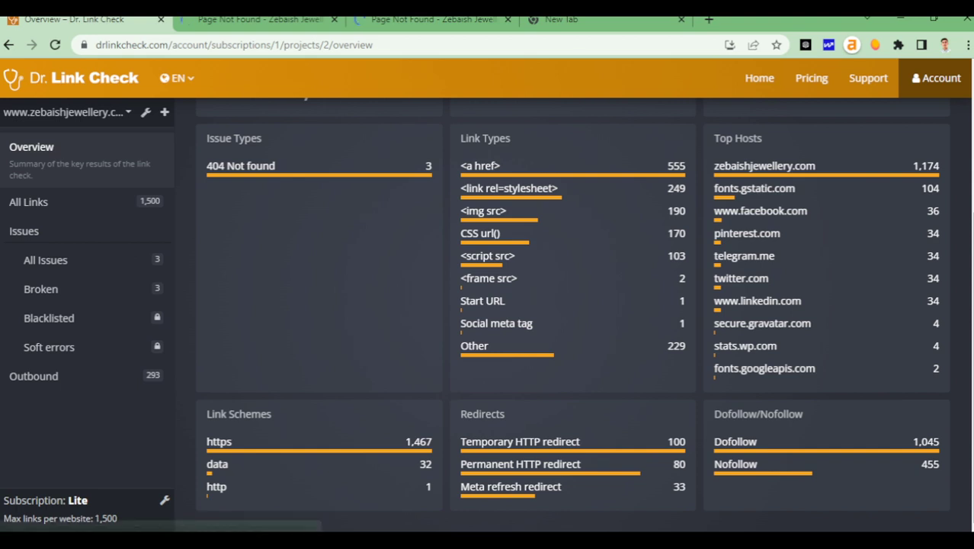
{"action": "scroll", "coordinate": [46, 260], "scroll_direction": "up", "scroll_amount": 1}
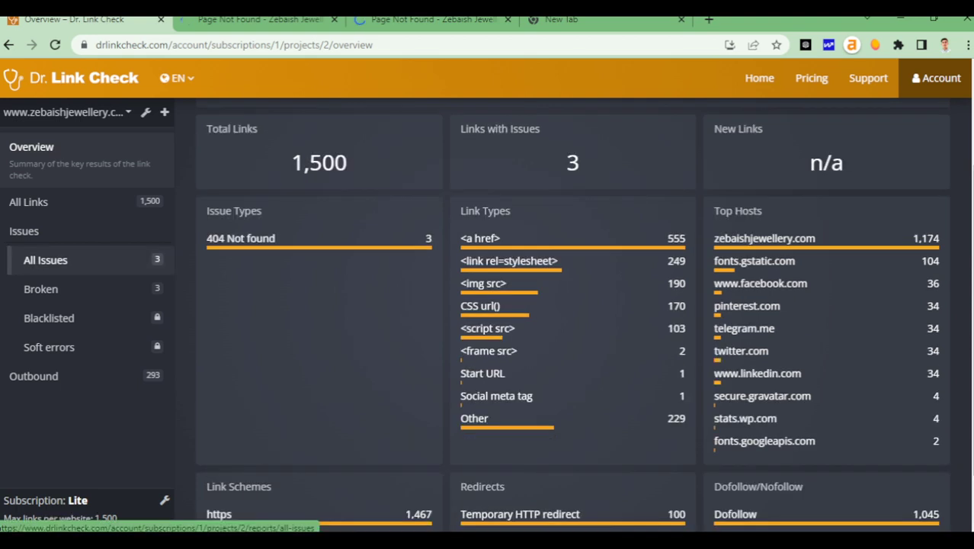
{"action": "scroll", "coordinate": [46, 259], "scroll_direction": "up", "scroll_amount": 2}
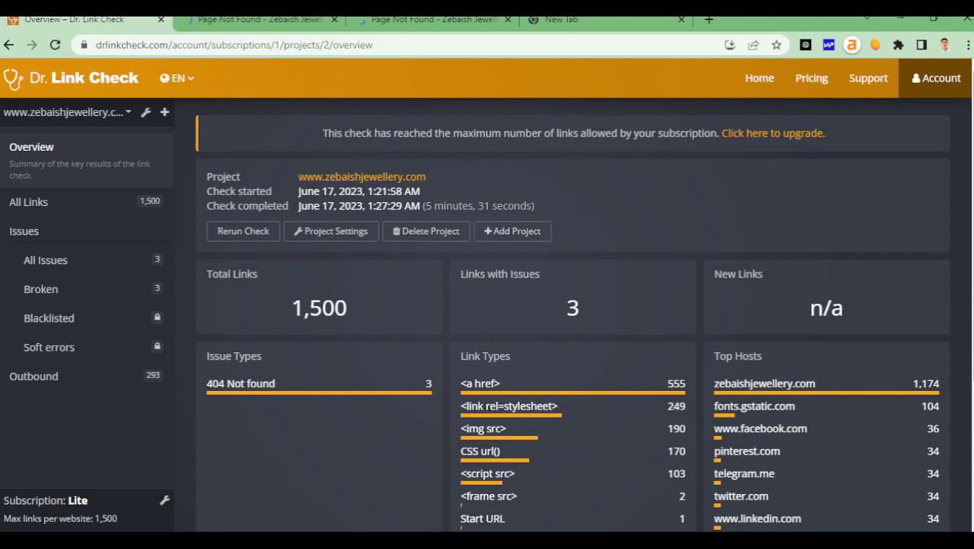